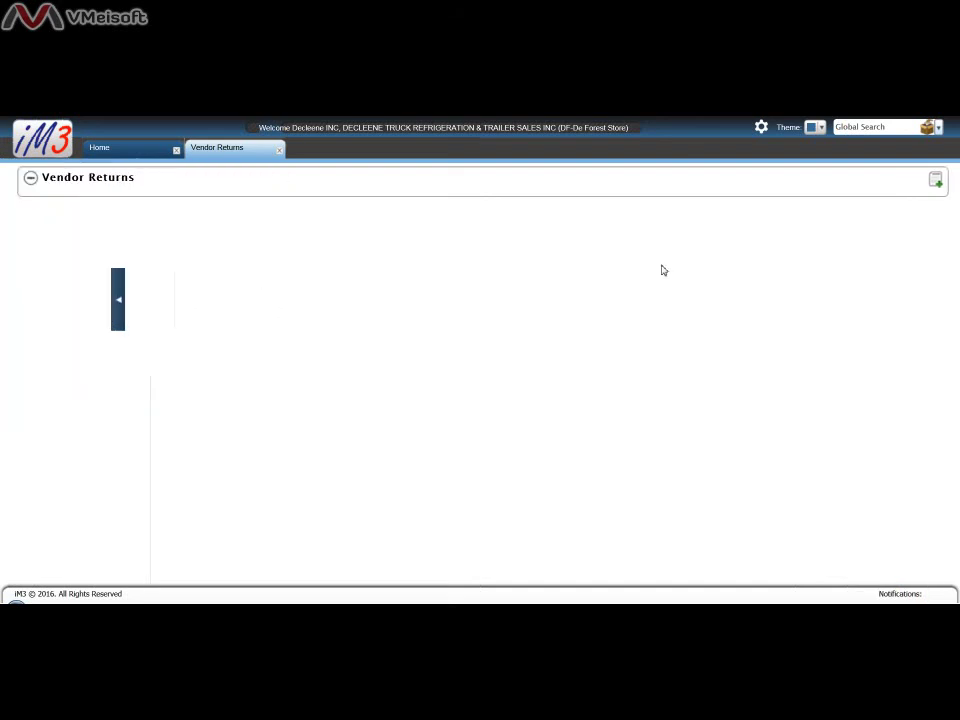
# Step: Start a new vendor return and choose vendor 1000, CARRIER TRANSICOLD, from the lookup
pyautogui.click(937, 184)
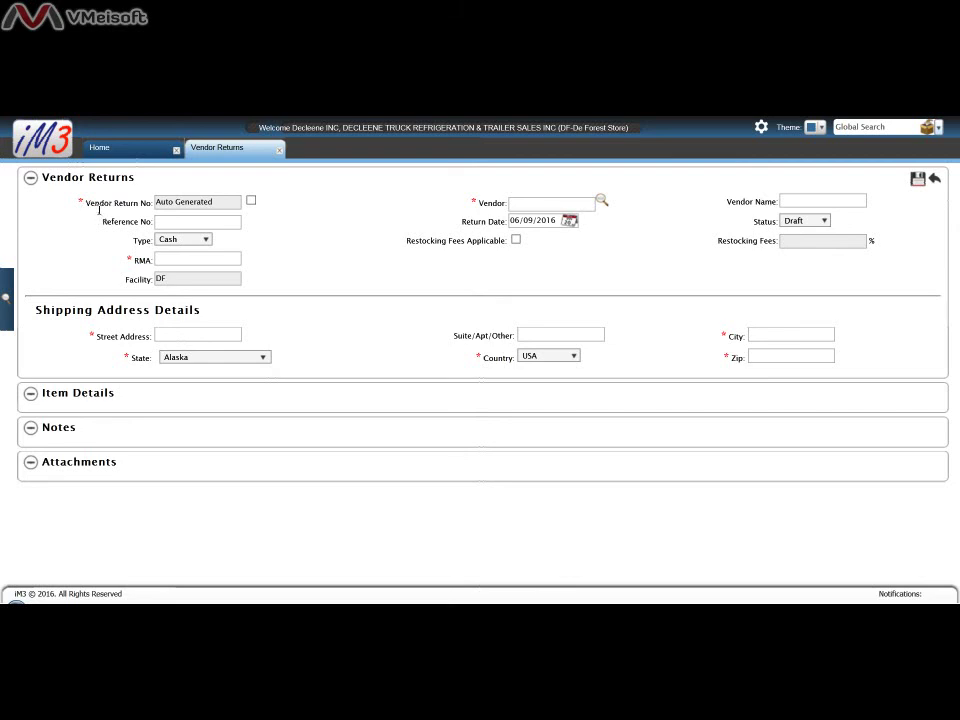
pyautogui.moveTo(86, 203); pyautogui.dragTo(154, 203)
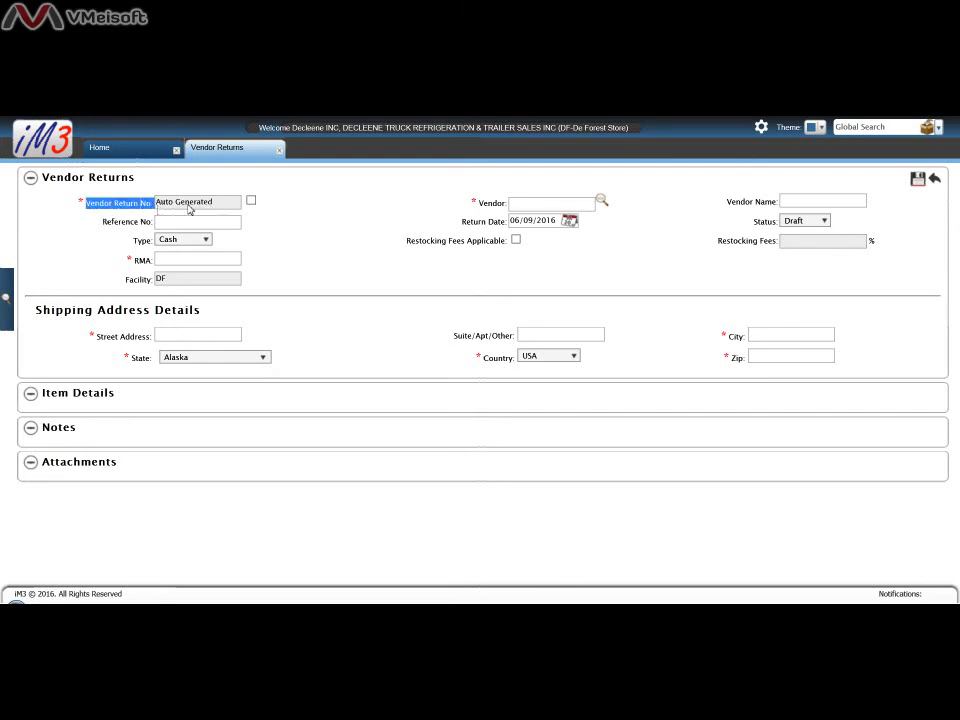
pyautogui.doubleClick(497, 202)
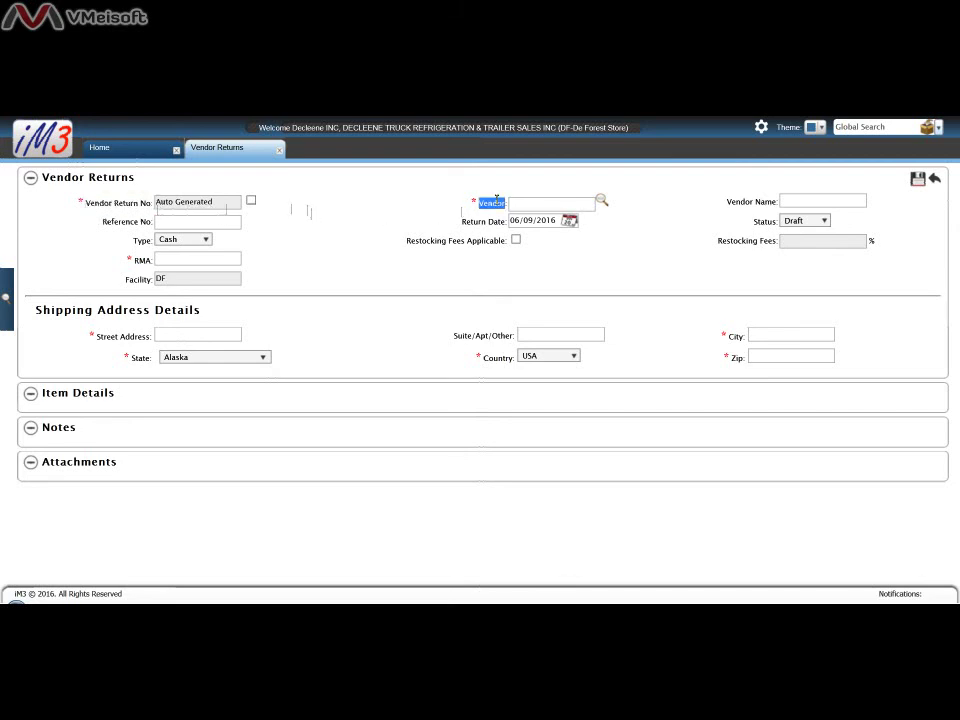
pyautogui.click(601, 201)
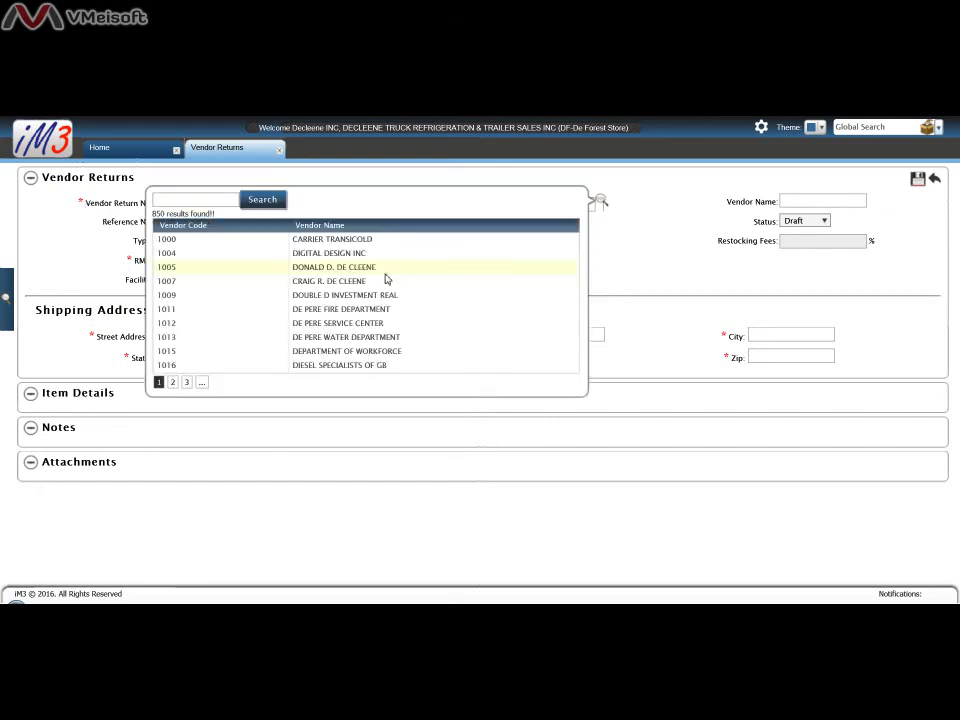
pyautogui.click(194, 244)
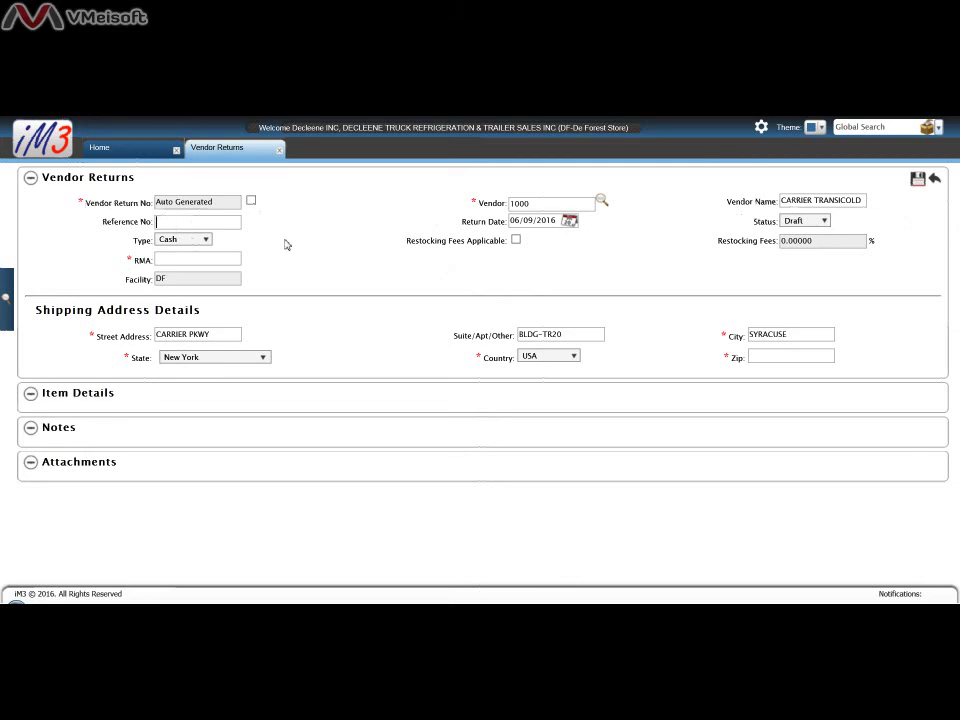
# Step: Enter reference PO0001, RMA 123ABV and zip 12345, then save the return
pyautogui.write('1')
pyautogui.press('Tab')
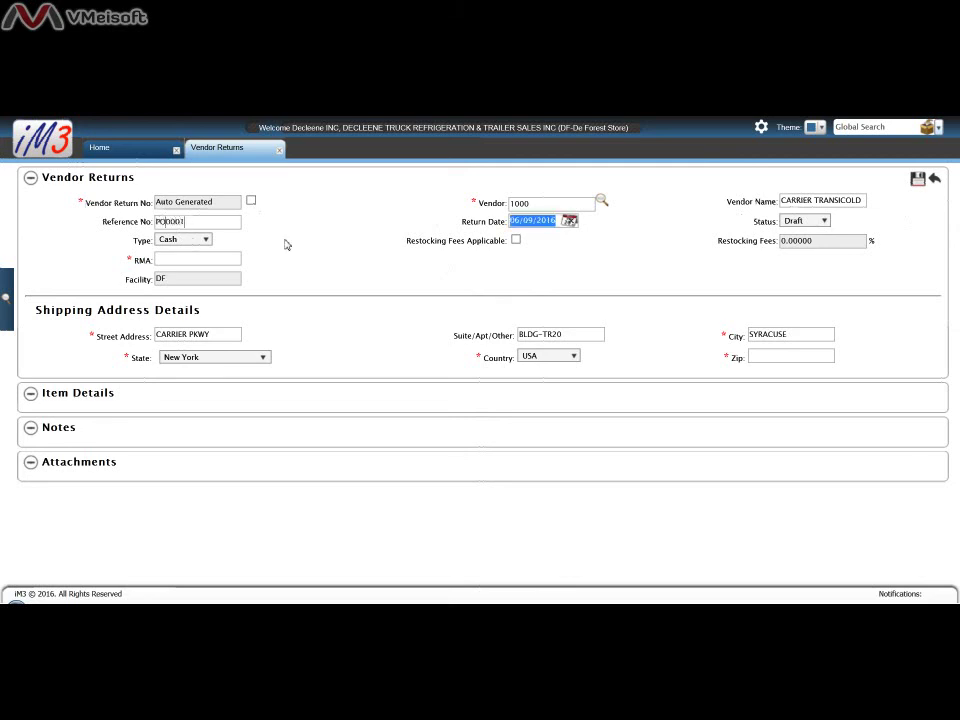
pyautogui.click(165, 259)
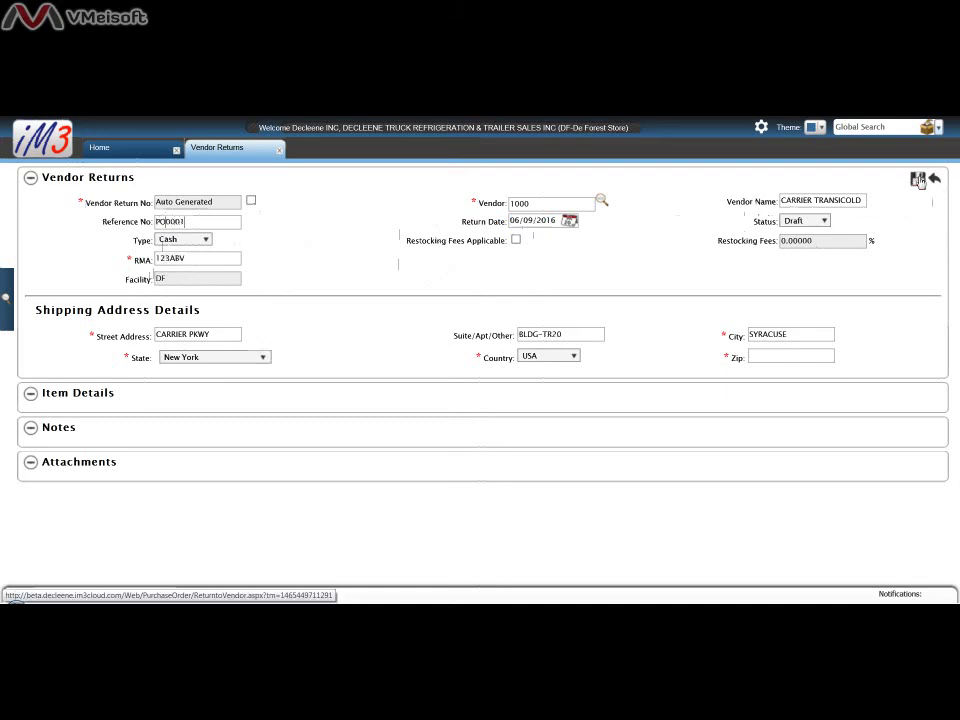
pyautogui.click(766, 357)
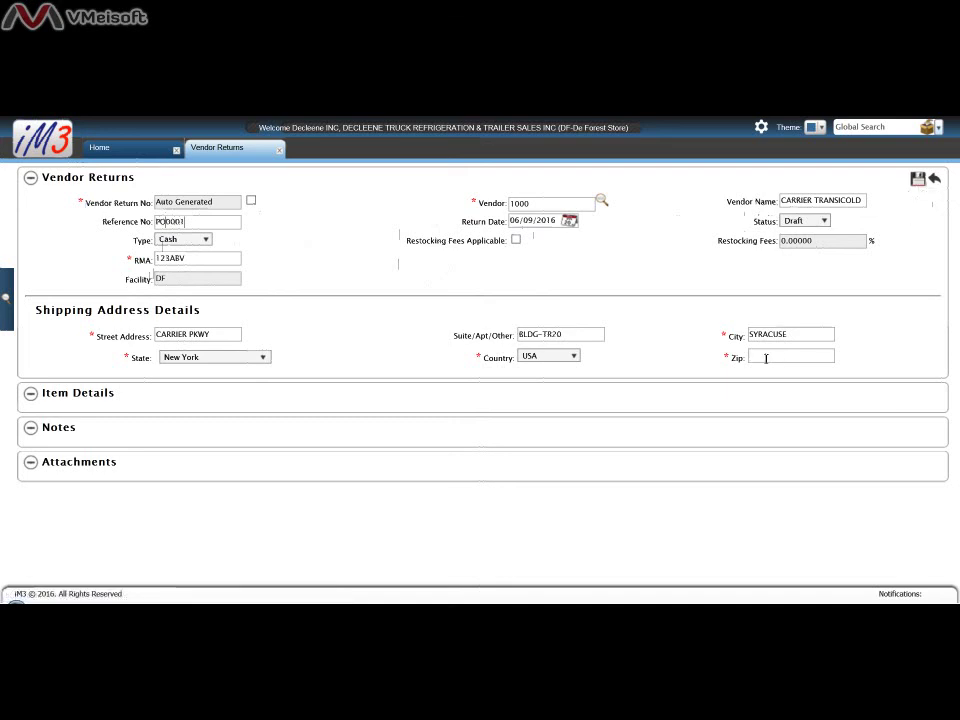
pyautogui.write('12345')
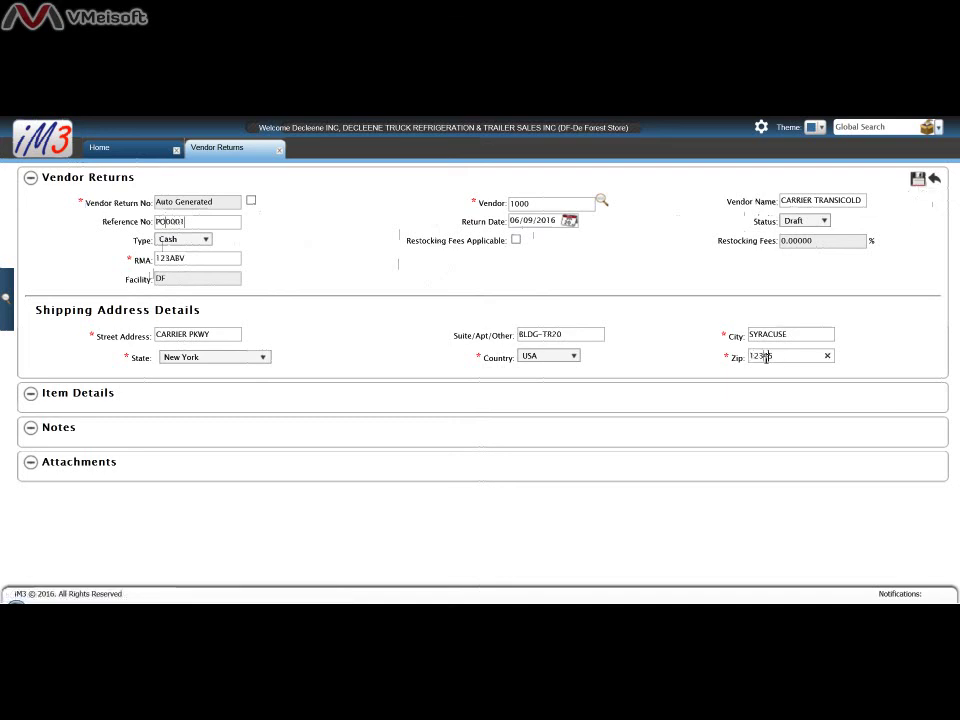
pyautogui.click(920, 184)
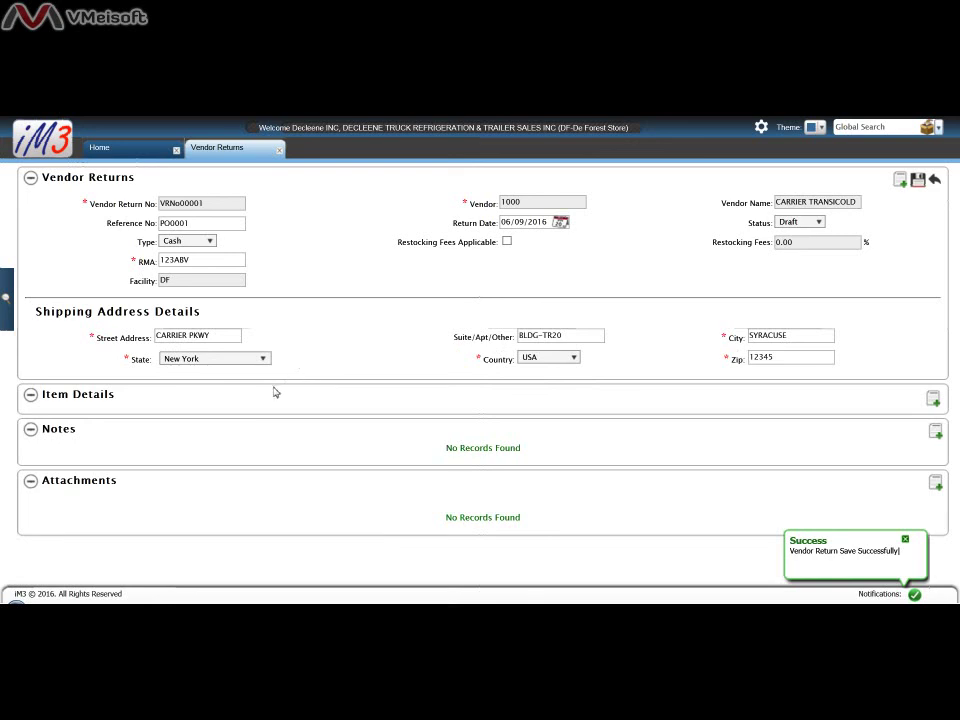
# Step: Begin a new item line and select part SE000353 in the Part lookup
pyautogui.doubleClick(95, 401)
pyautogui.click(836, 406)
pyautogui.click(932, 403)
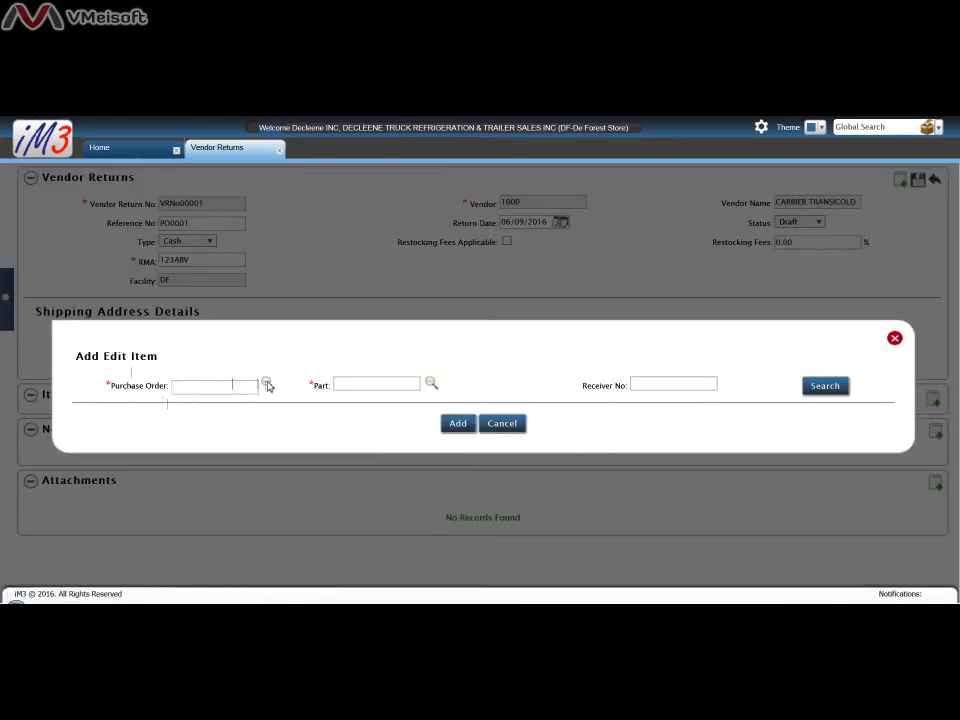
pyautogui.click(267, 384)
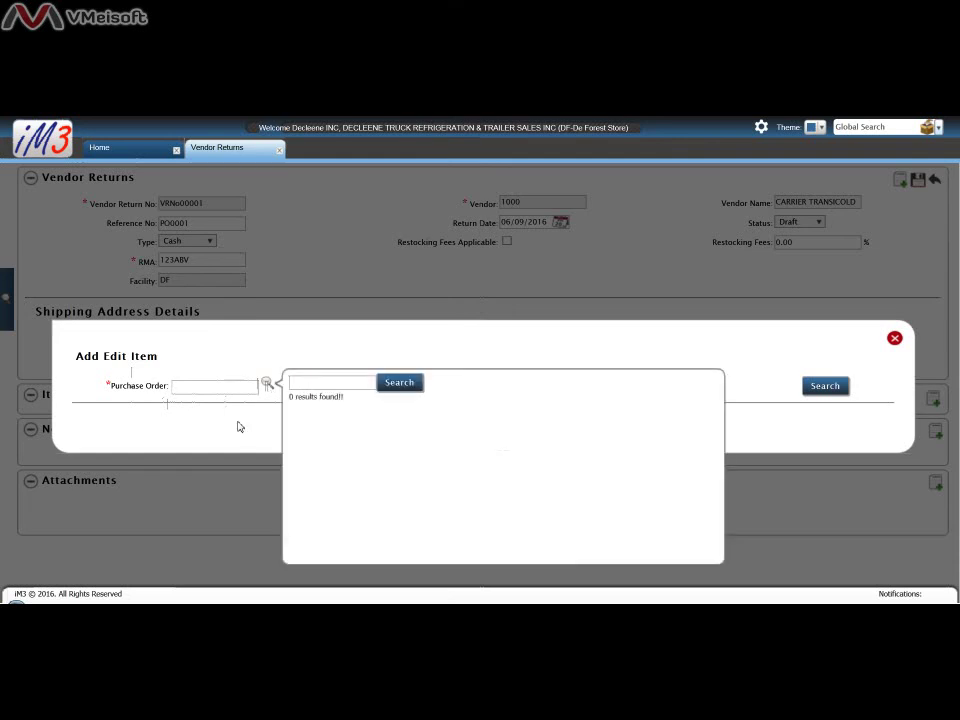
pyautogui.click(240, 385)
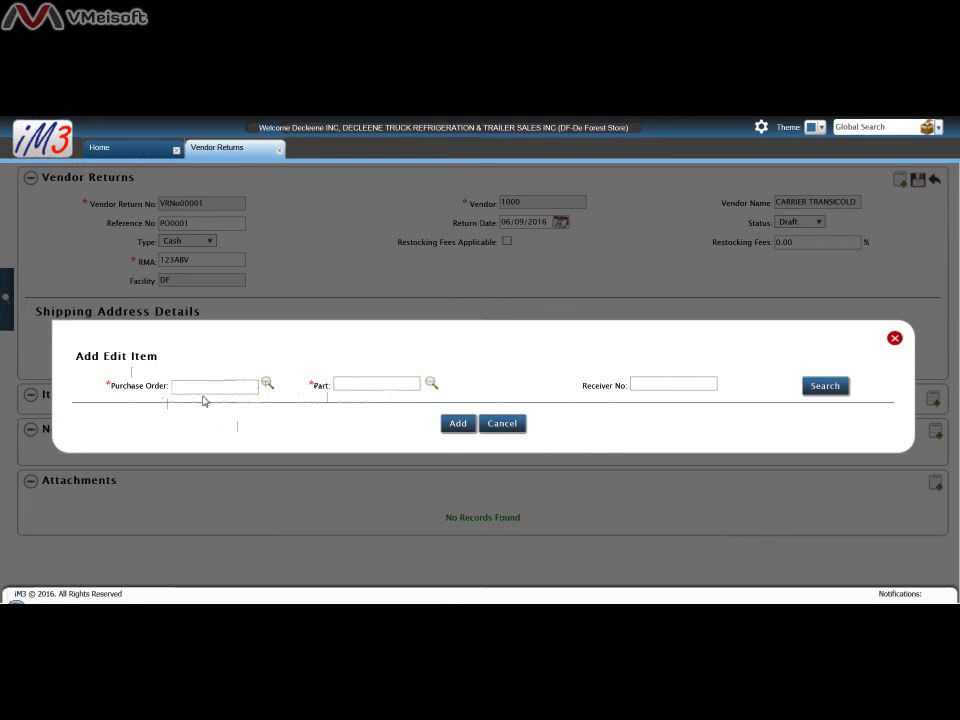
pyautogui.moveTo(322, 391); pyautogui.dragTo(396, 386)
pyautogui.click(431, 385)
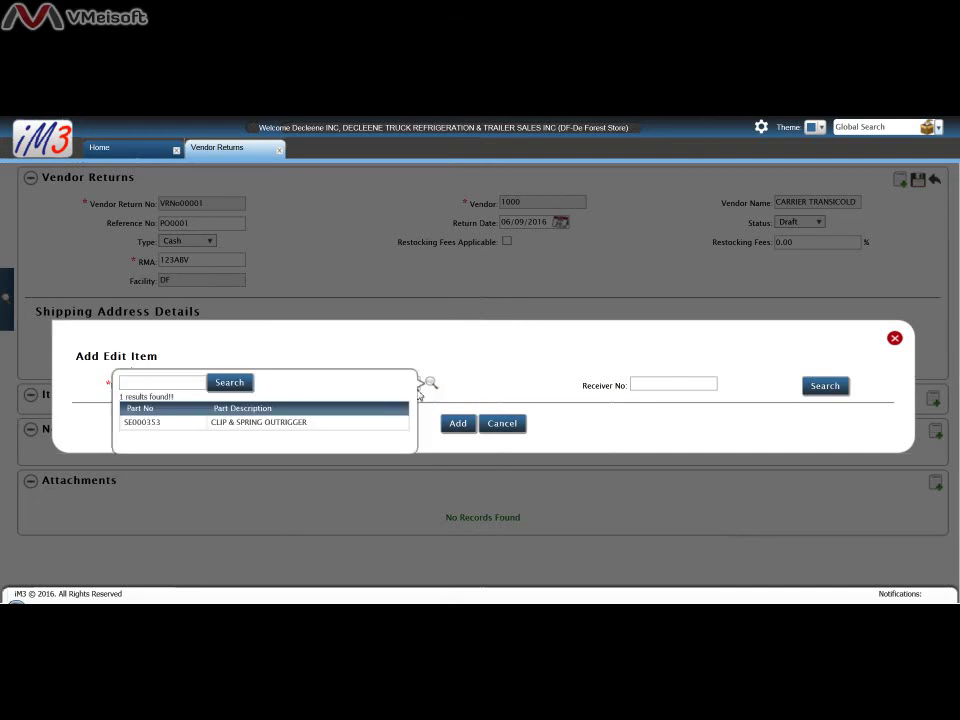
pyautogui.click(138, 424)
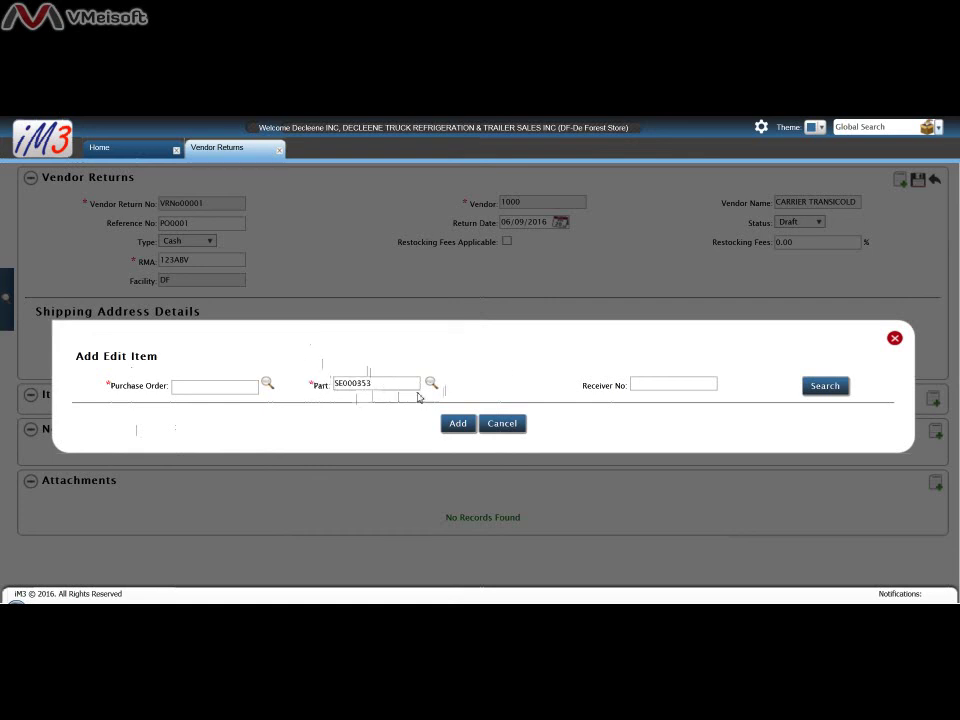
# Step: Search for SE000353, tick the CLIP & SPRING OUTRIGGER row and add it
pyautogui.click(808, 391)
pyautogui.click(808, 391)
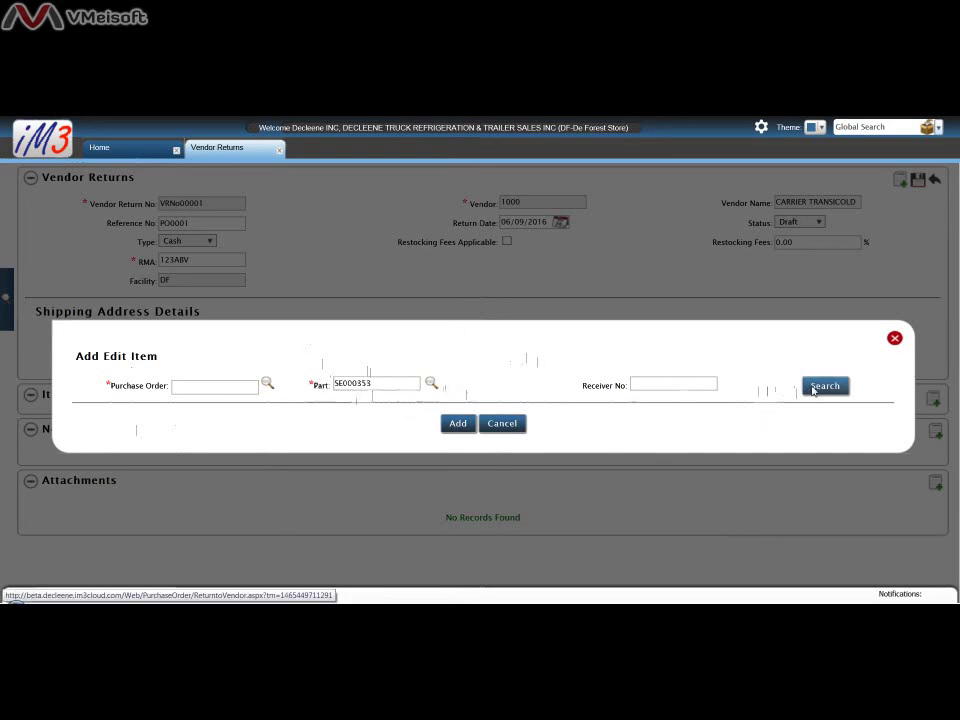
pyautogui.click(812, 388)
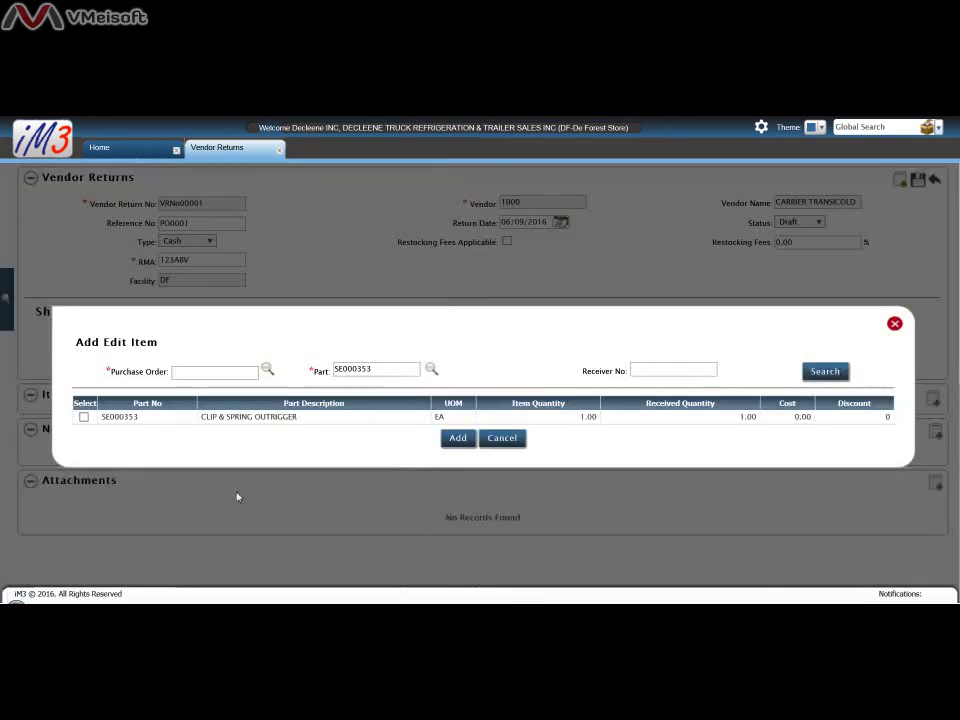
pyautogui.click(84, 418)
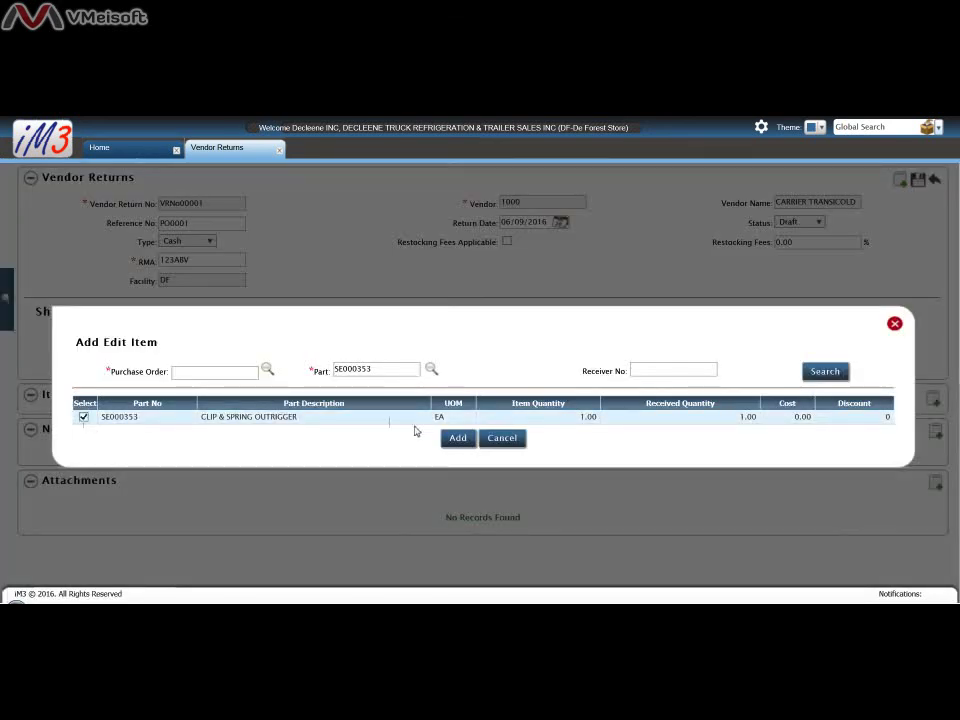
pyautogui.click(457, 439)
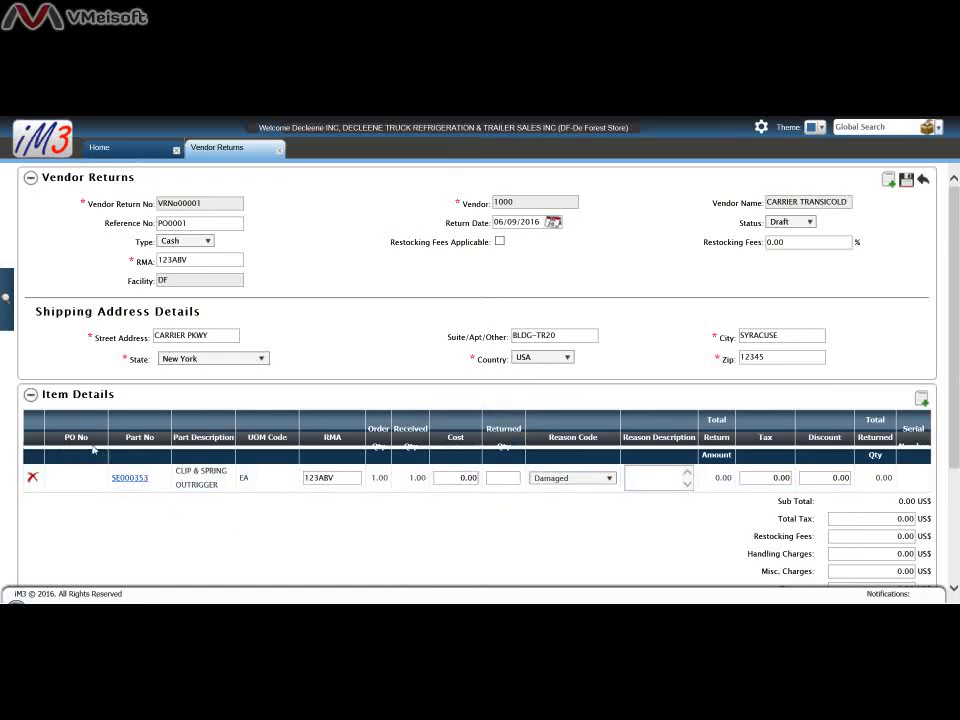
# Step: Set the SE000353 line to cost 50.00, quantity 1, reason Damaged with description 'Part damaged'
pyautogui.doubleClick(74, 437)
pyautogui.doubleClick(196, 264)
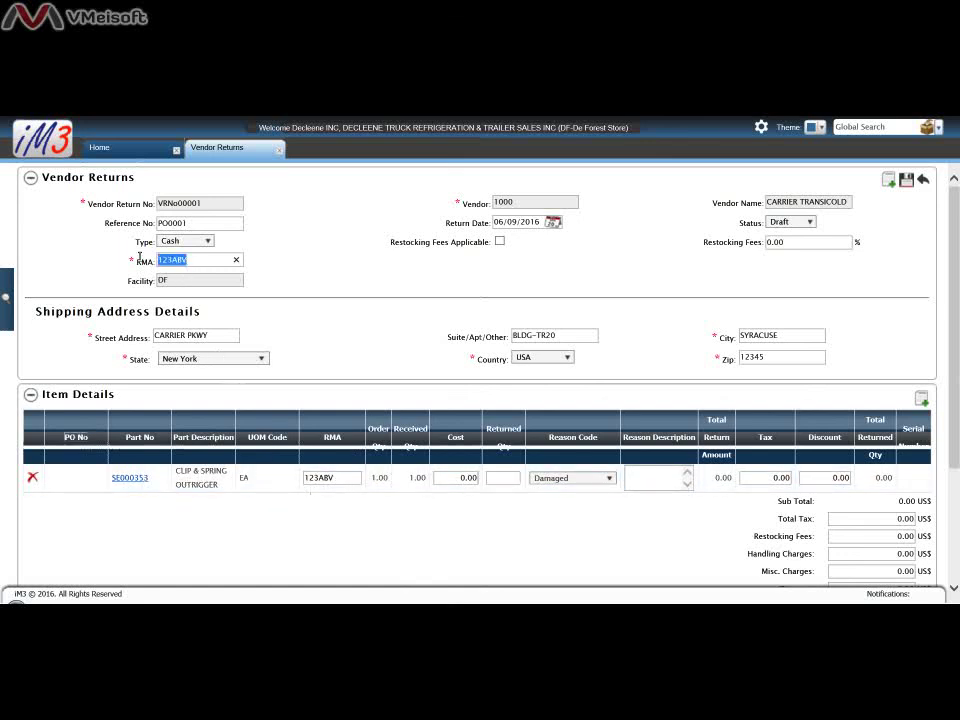
pyautogui.click(386, 476)
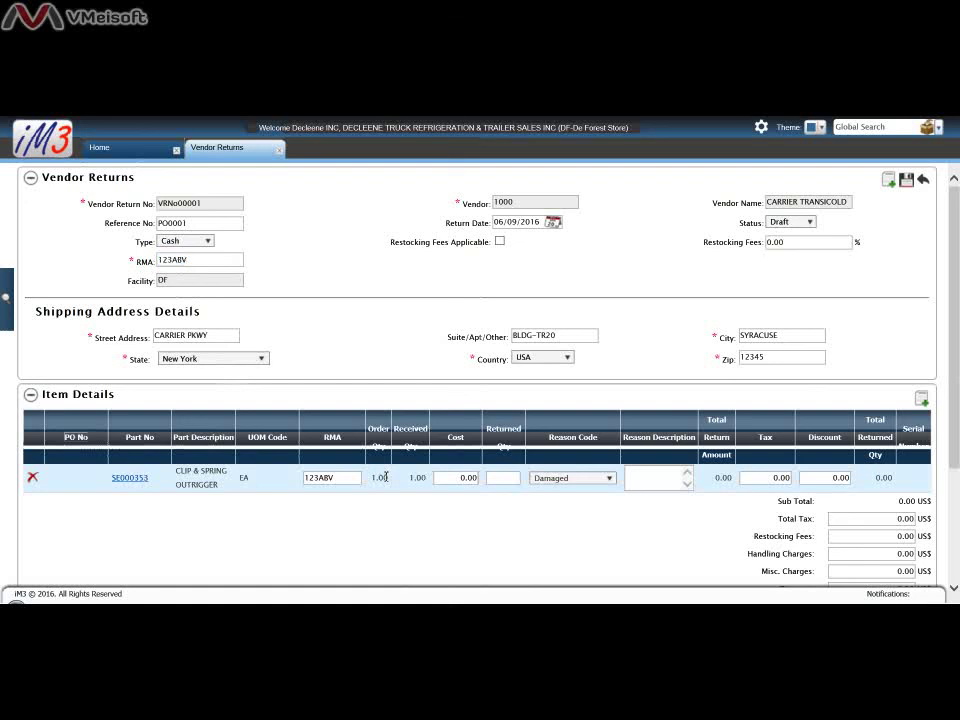
pyautogui.click(462, 479)
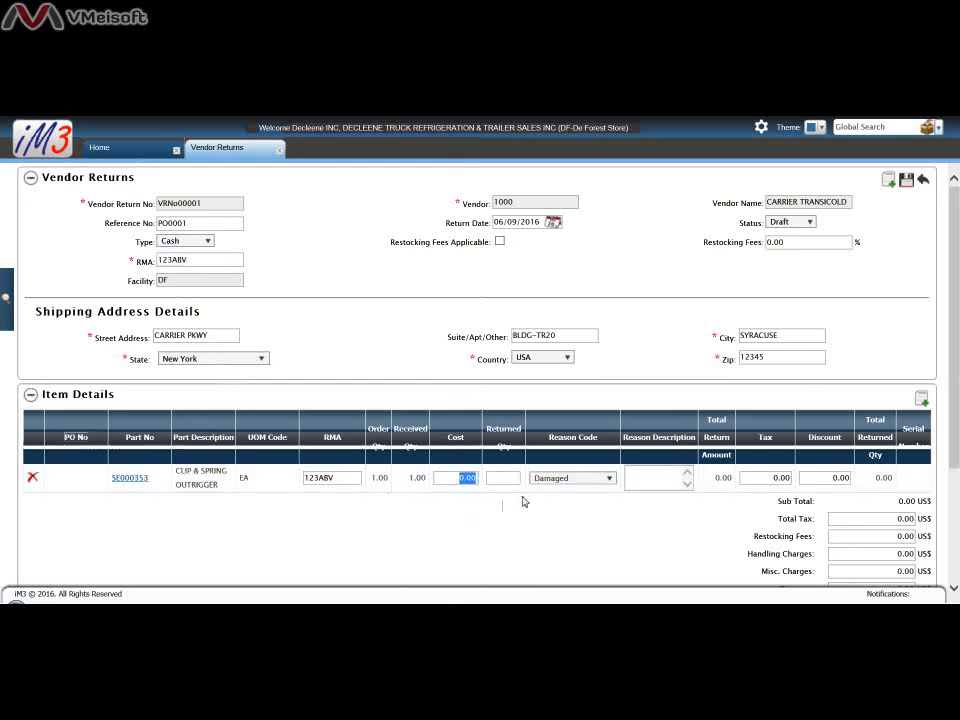
pyautogui.scroll(-1, 560, 480)
pyautogui.write('5')
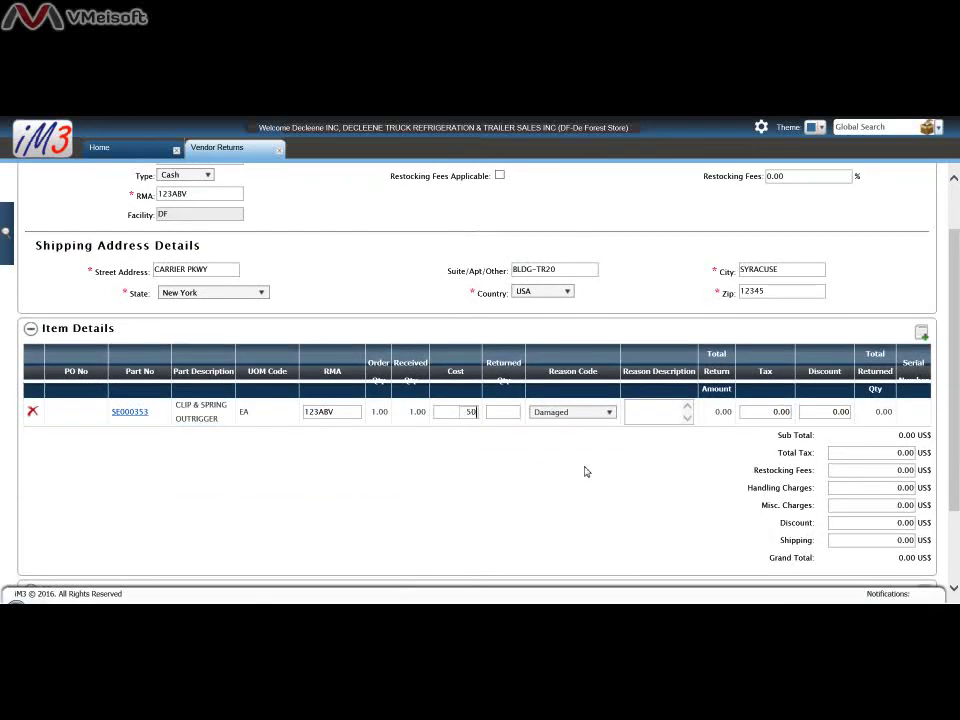
pyautogui.write('0')
pyautogui.press('Tab')
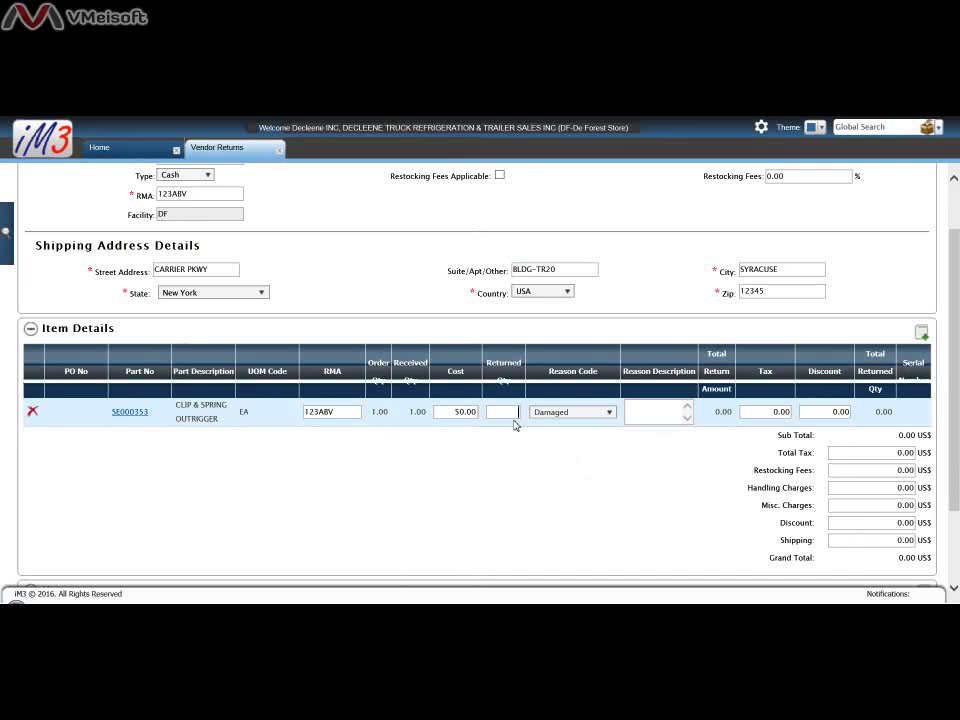
pyautogui.write('1')
pyautogui.press('Tab')
pyautogui.press('Tab')
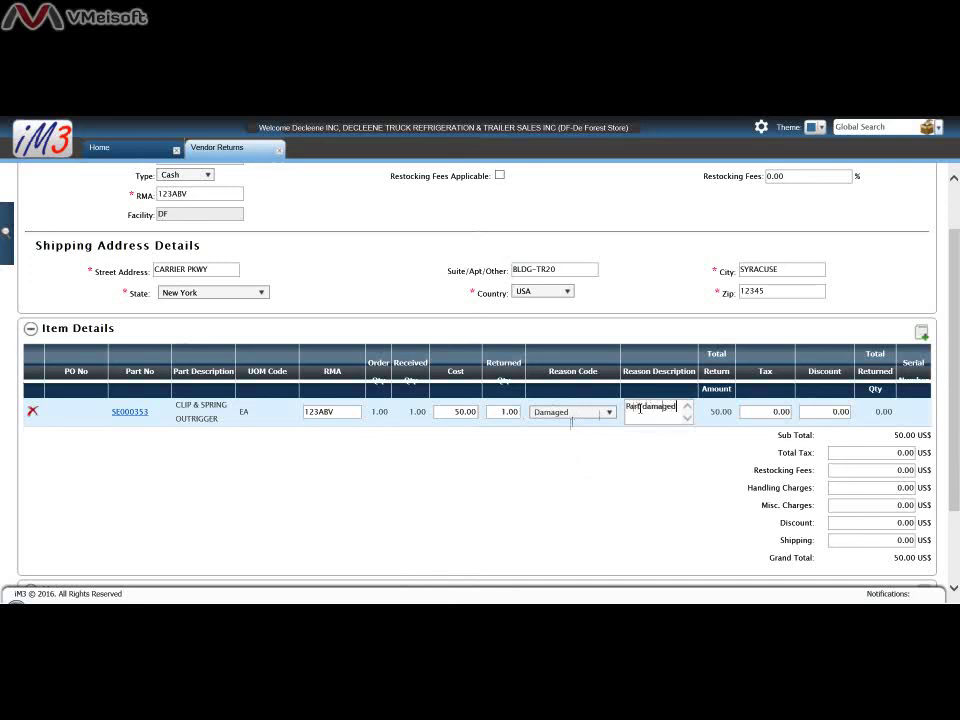
pyautogui.press('Tab')
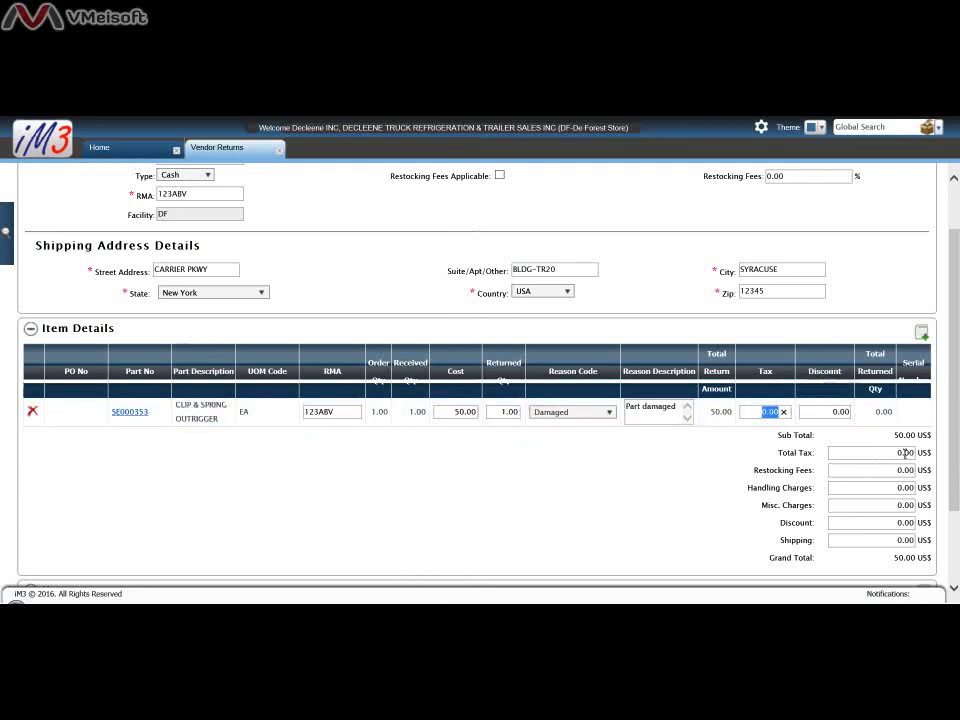
# Step: Review the 50.00 US$ sub total, restocking fees and extra charge totals
pyautogui.scroll(-1, 912, 475)
pyautogui.moveTo(880, 375); pyautogui.dragTo(925, 375)
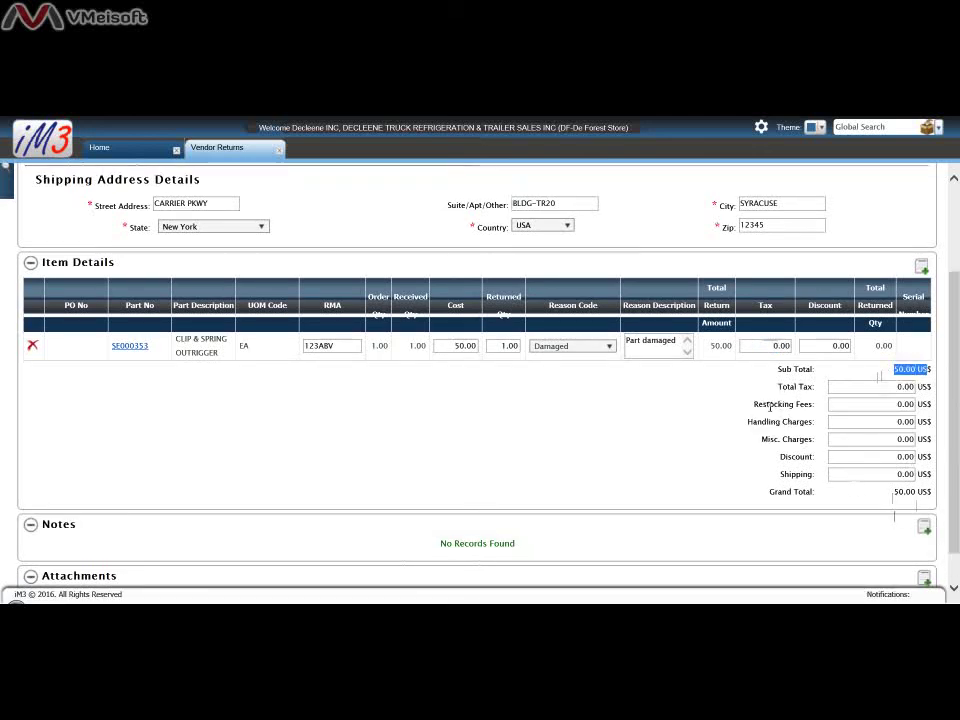
pyautogui.moveTo(754, 404); pyautogui.dragTo(813, 404)
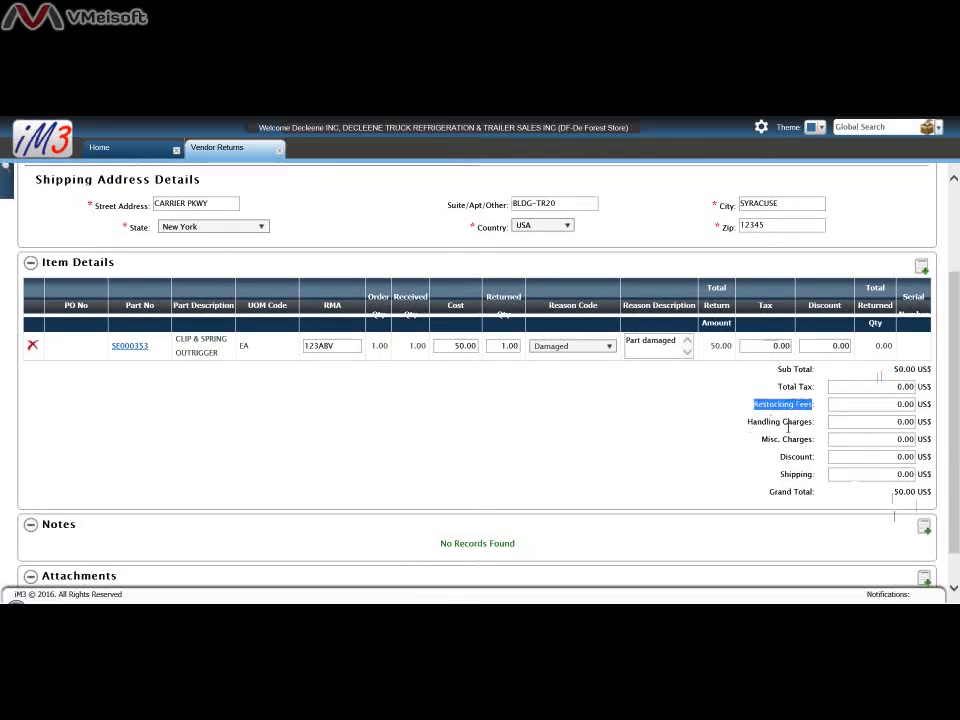
pyautogui.moveTo(763, 439); pyautogui.dragTo(813, 474)
pyautogui.click(740, 498)
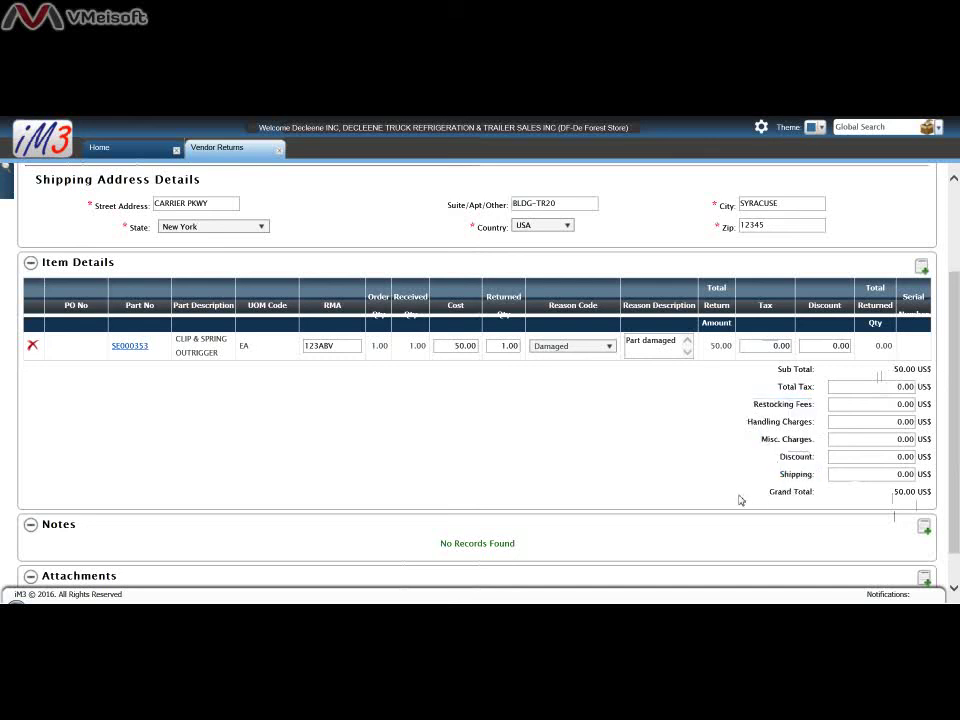
pyautogui.scroll(-1, 780, 516)
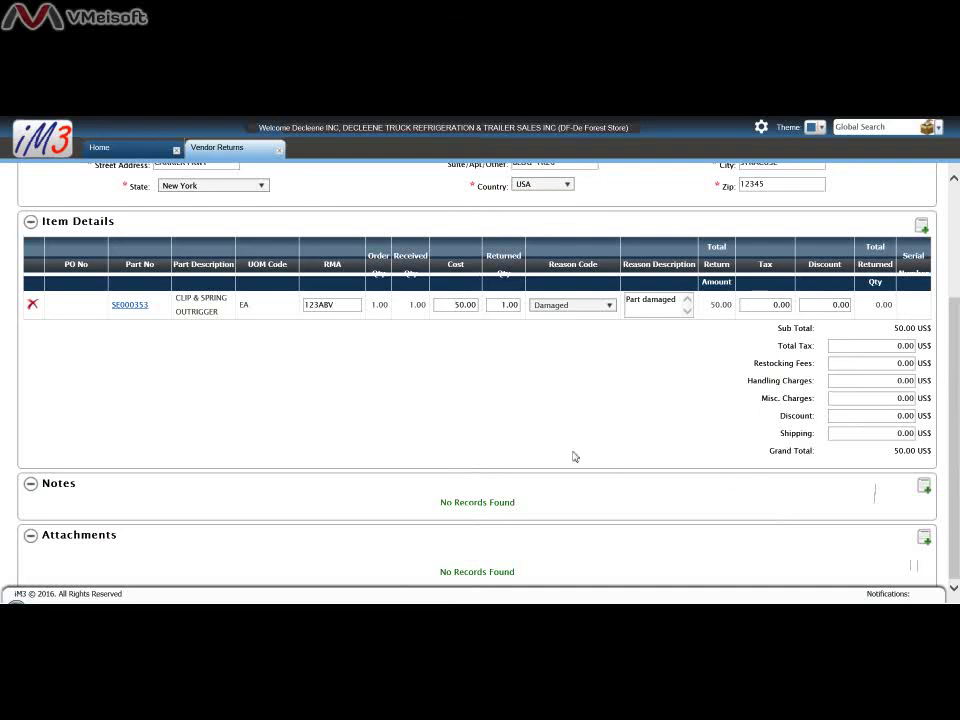
pyautogui.scroll(2, 555, 459)
pyautogui.scroll(3, 555, 459)
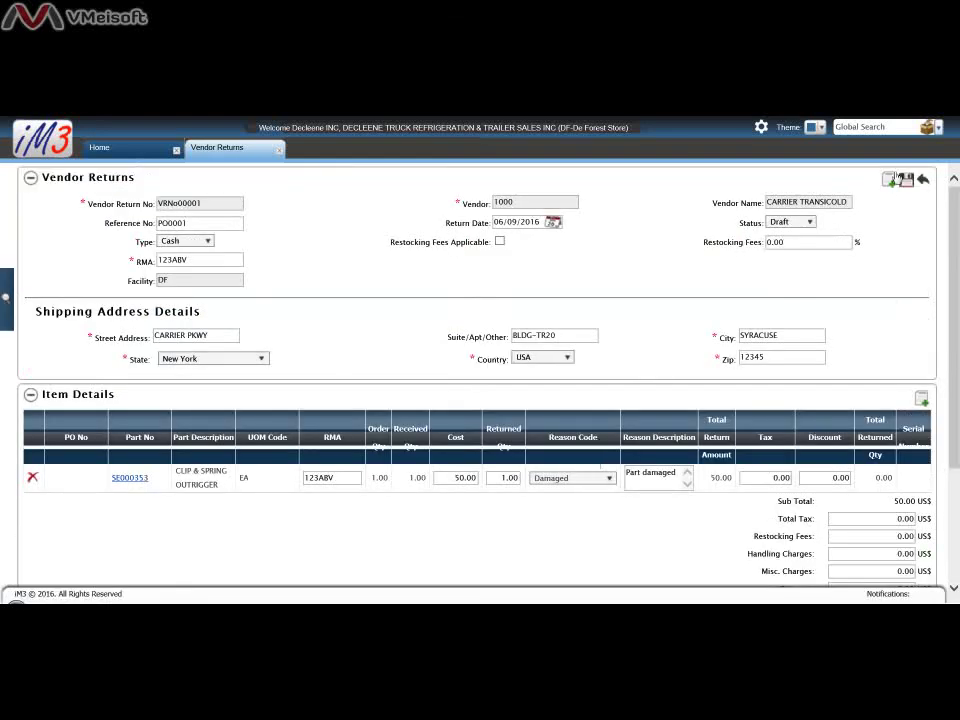
# Step: Save VRNo00001, change its status from Draft to Open, and save again
pyautogui.click(906, 181)
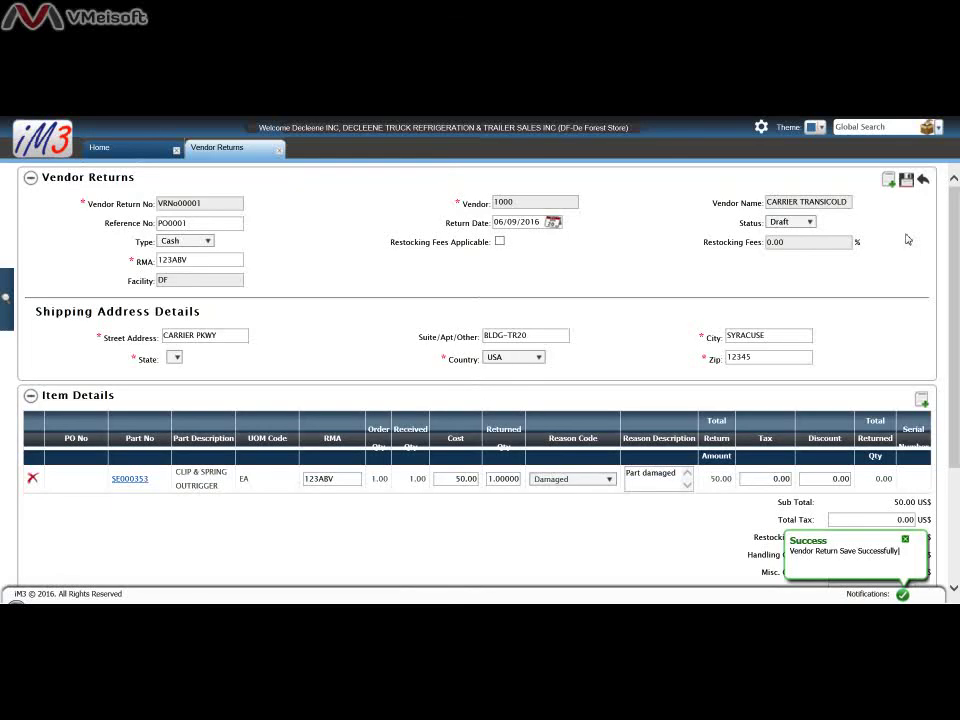
pyautogui.doubleClick(756, 224)
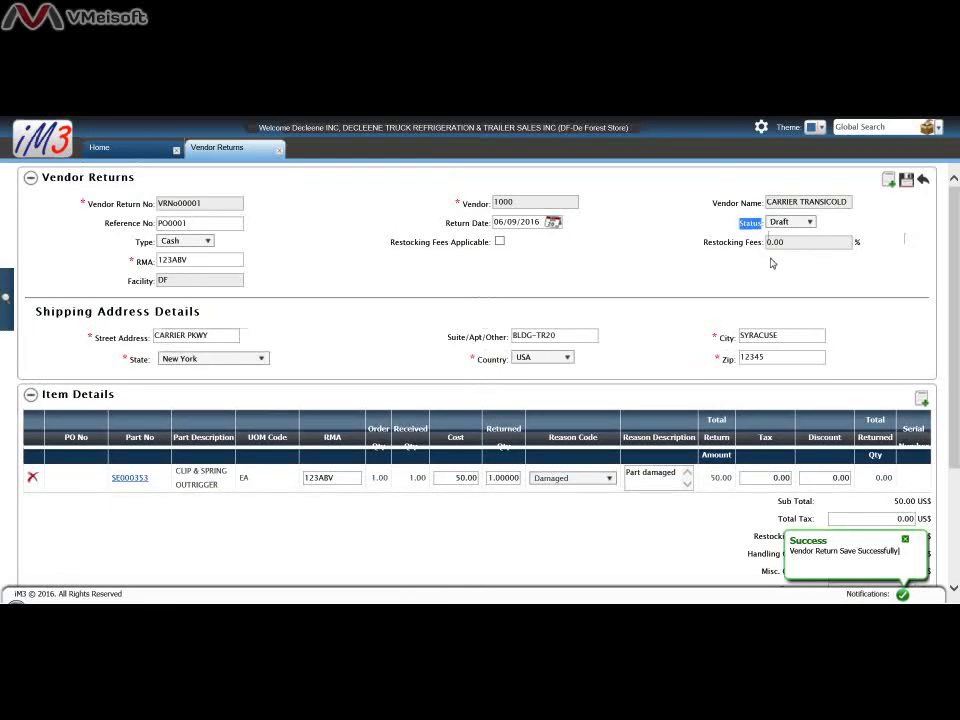
pyautogui.click(807, 222)
pyautogui.click(787, 248)
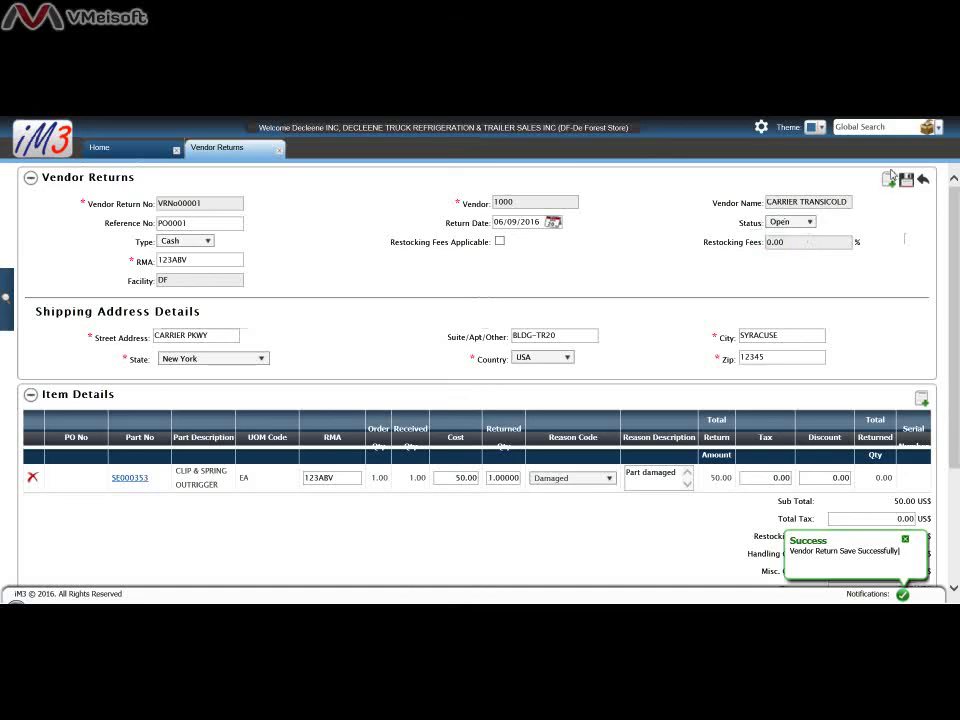
pyautogui.click(907, 183)
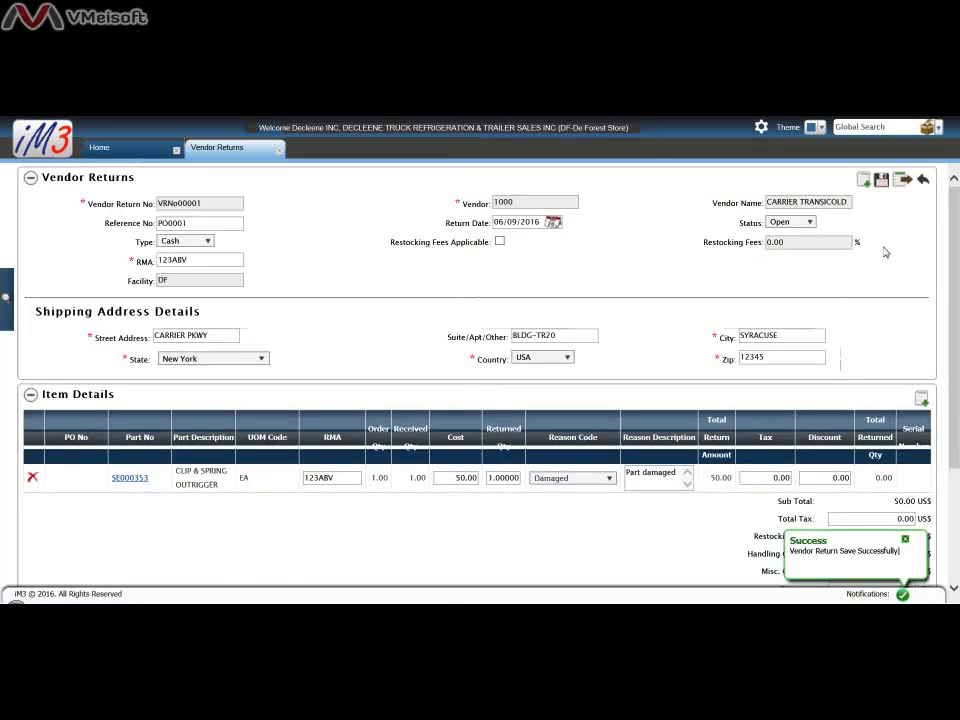
# Step: Ship the vendor return and generate its vendor return invoice VI00001
pyautogui.click(903, 182)
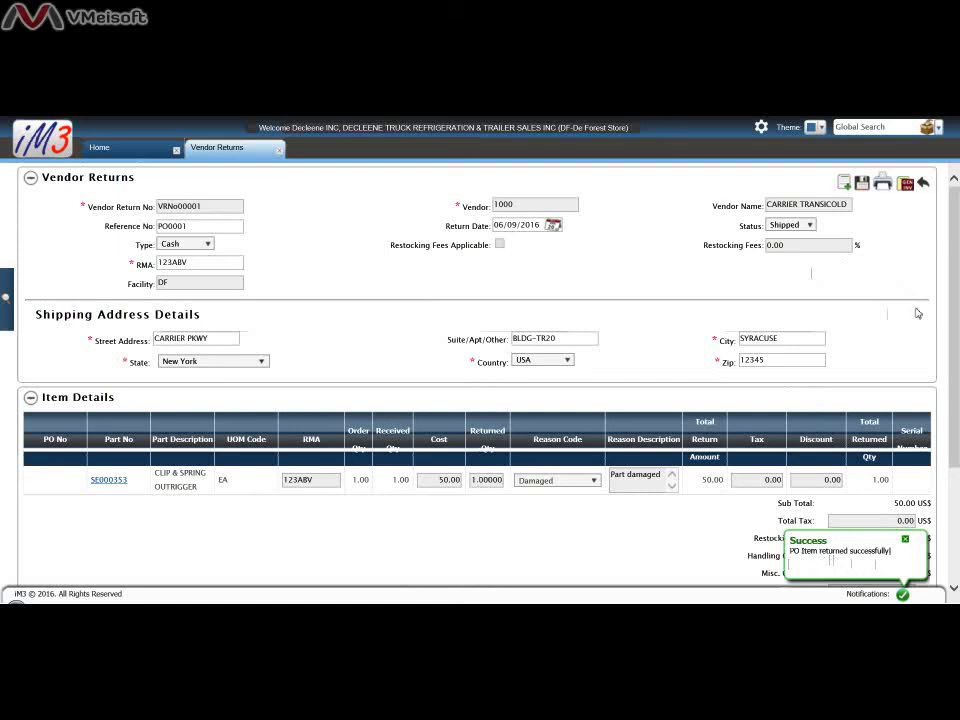
pyautogui.click(905, 190)
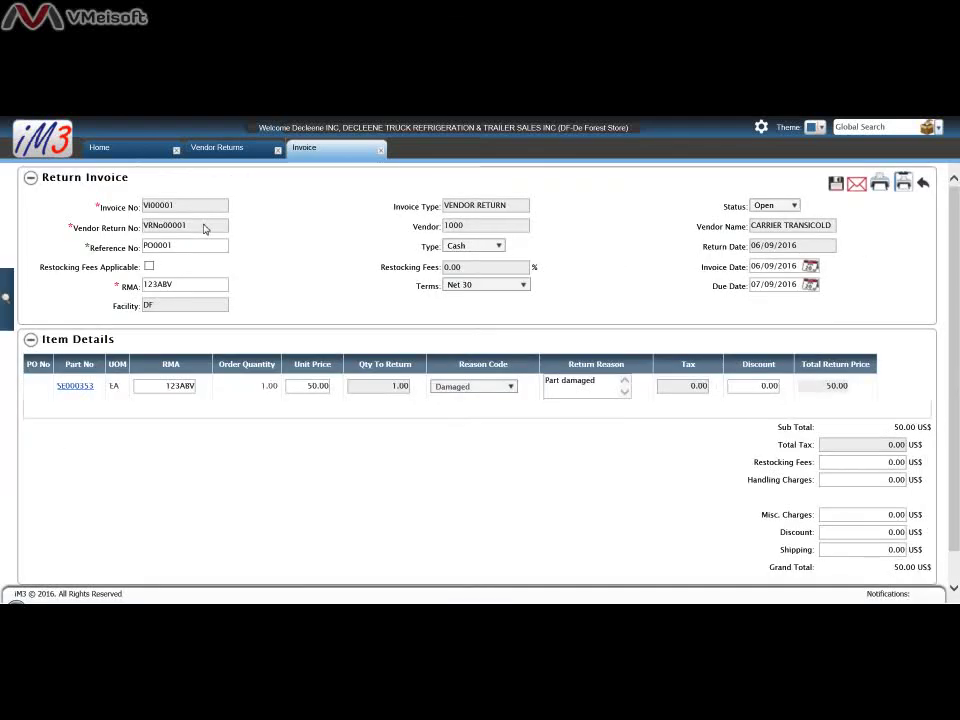
# Step: Check invoice VI00001: VENDOR RETURN type, 50.00 grand total, status kept Open
pyautogui.moveTo(173, 205); pyautogui.dragTo(150, 212)
pyautogui.moveTo(510, 215); pyautogui.dragTo(433, 204)
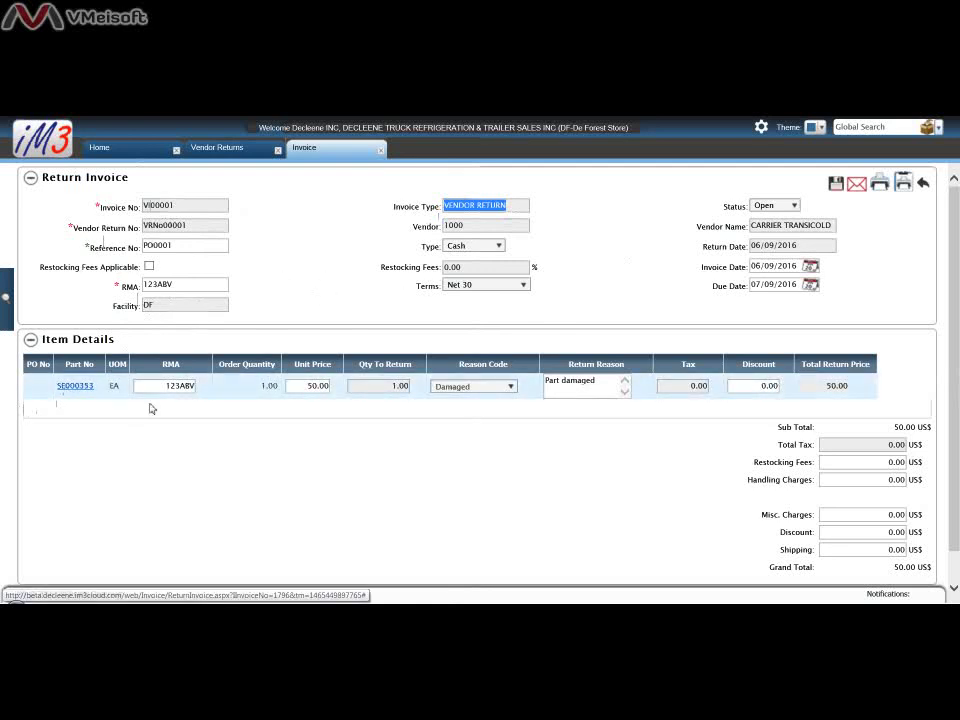
pyautogui.scroll(-1, 845, 460)
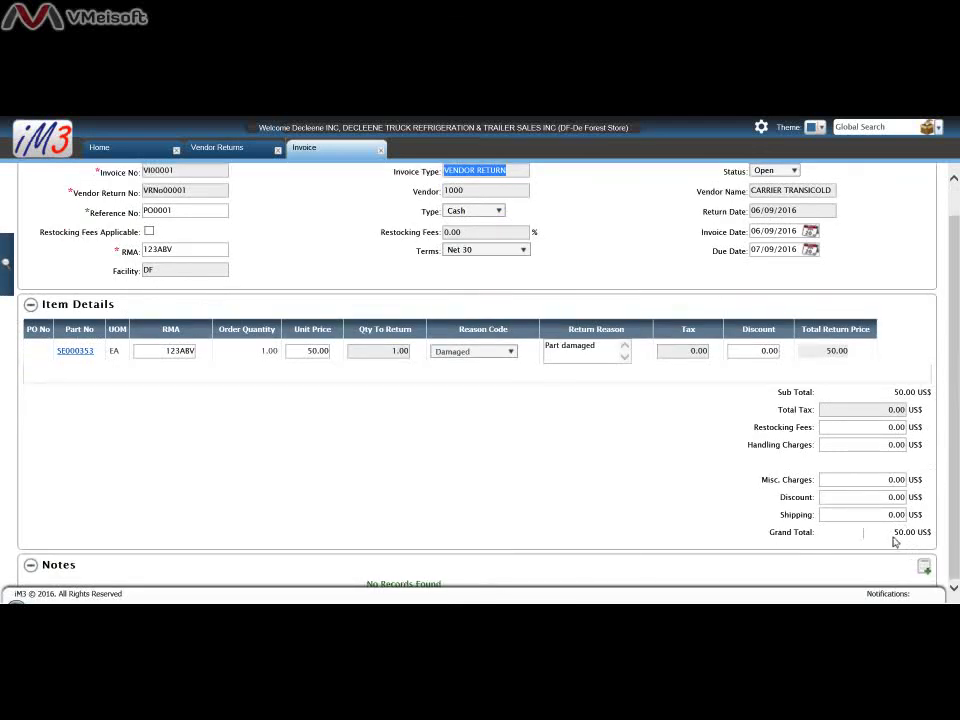
pyautogui.moveTo(894, 534); pyautogui.dragTo(923, 537)
pyautogui.scroll(1, 690, 565)
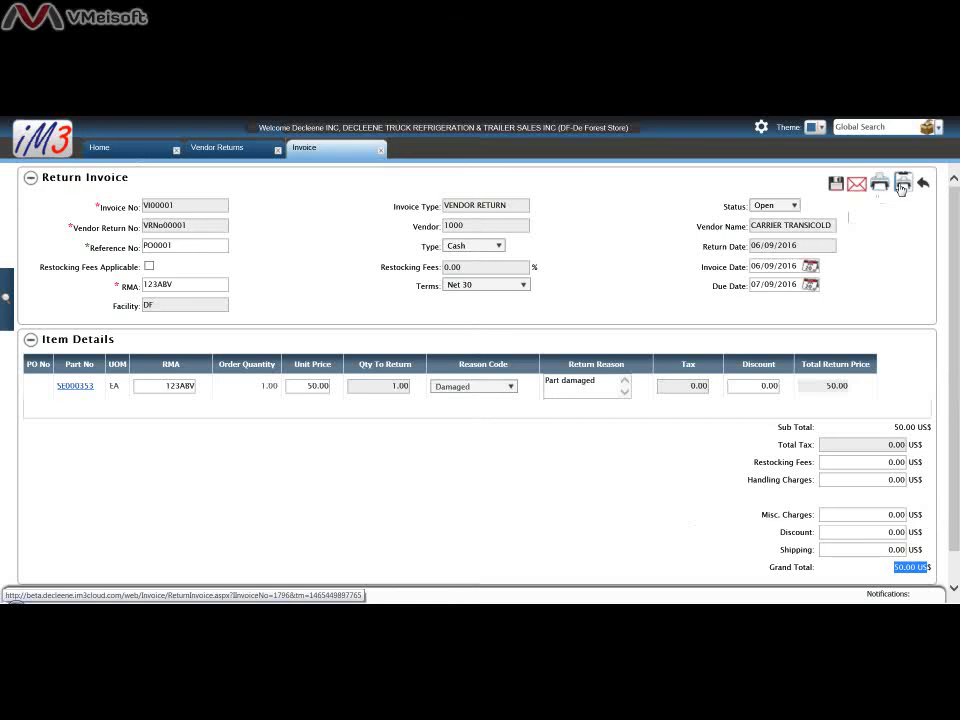
pyautogui.click(775, 205)
pyautogui.click(764, 218)
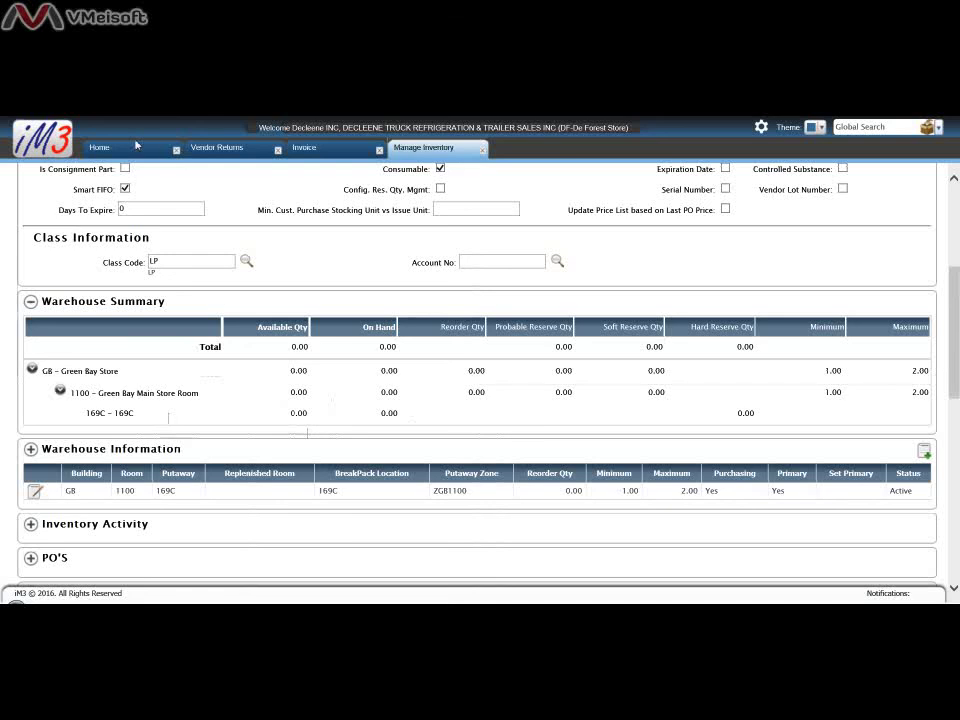
# Step: Return to the generated invoice, then open a new Return Invoice page with Advanced Search expanded
pyautogui.click(303, 150)
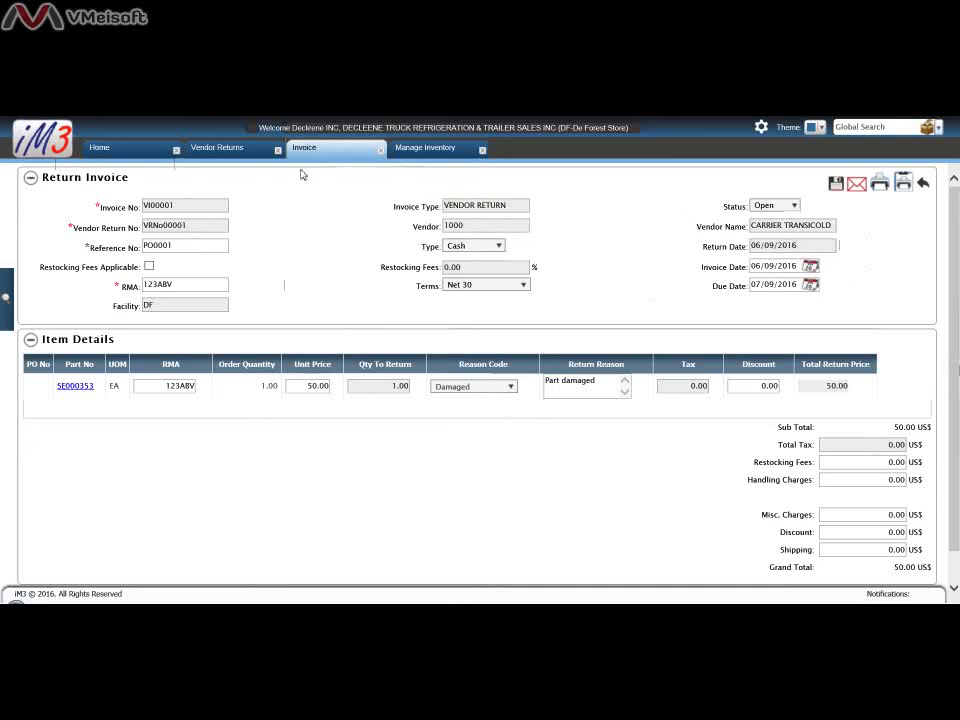
pyautogui.click(54, 152)
pyautogui.moveTo(62, 381)
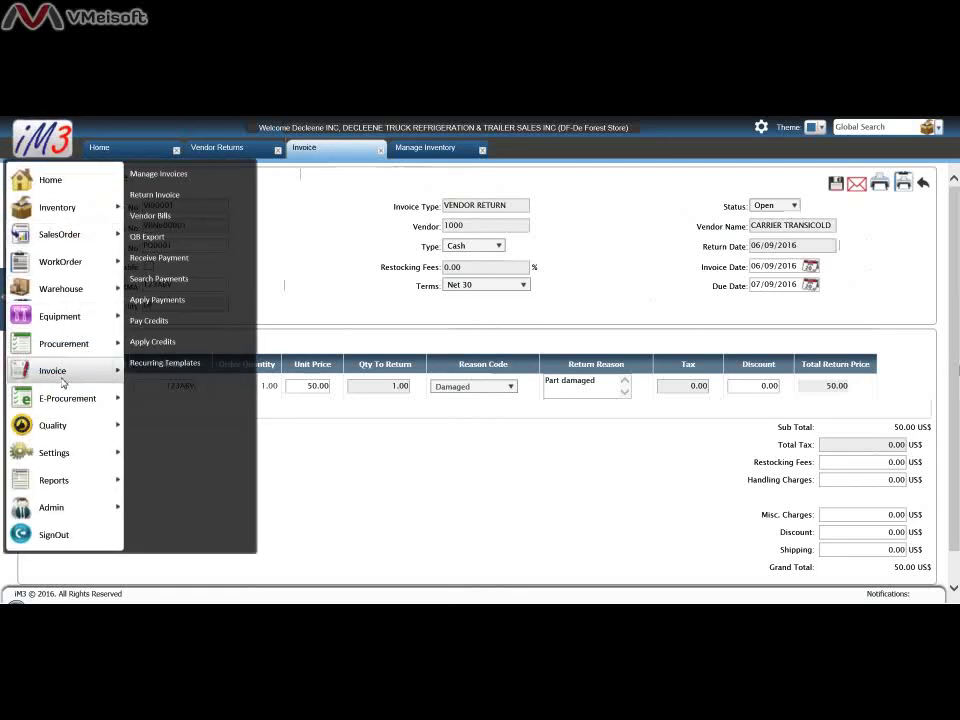
pyautogui.click(154, 195)
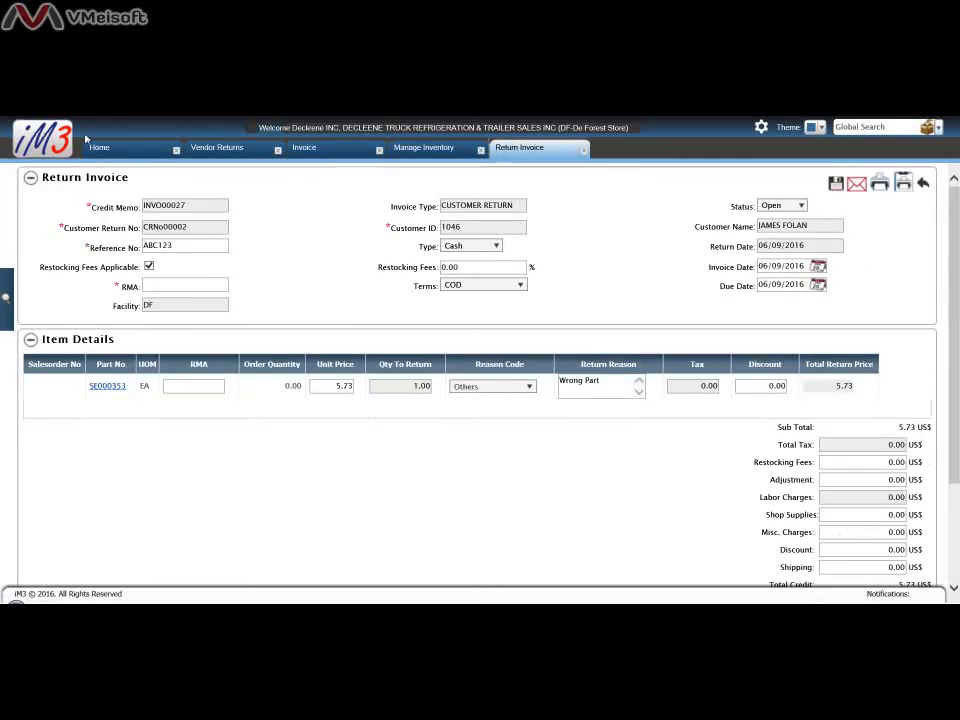
pyautogui.click(5, 297)
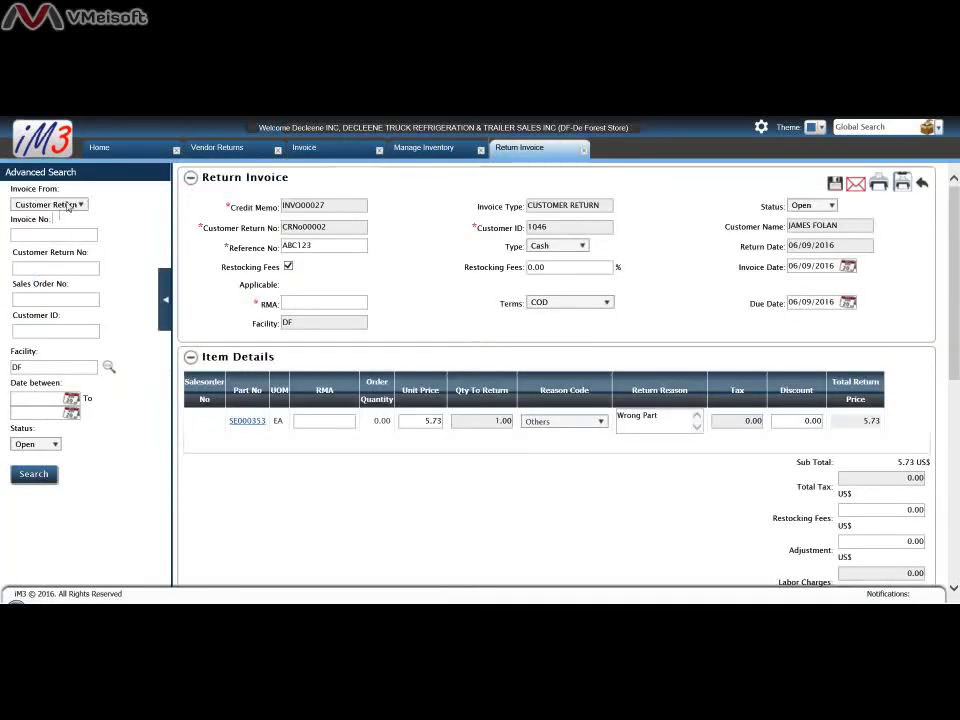
# Step: Search return invoices with Invoice From set to Vendor Return and Status All
pyautogui.click(68, 204)
pyautogui.click(46, 231)
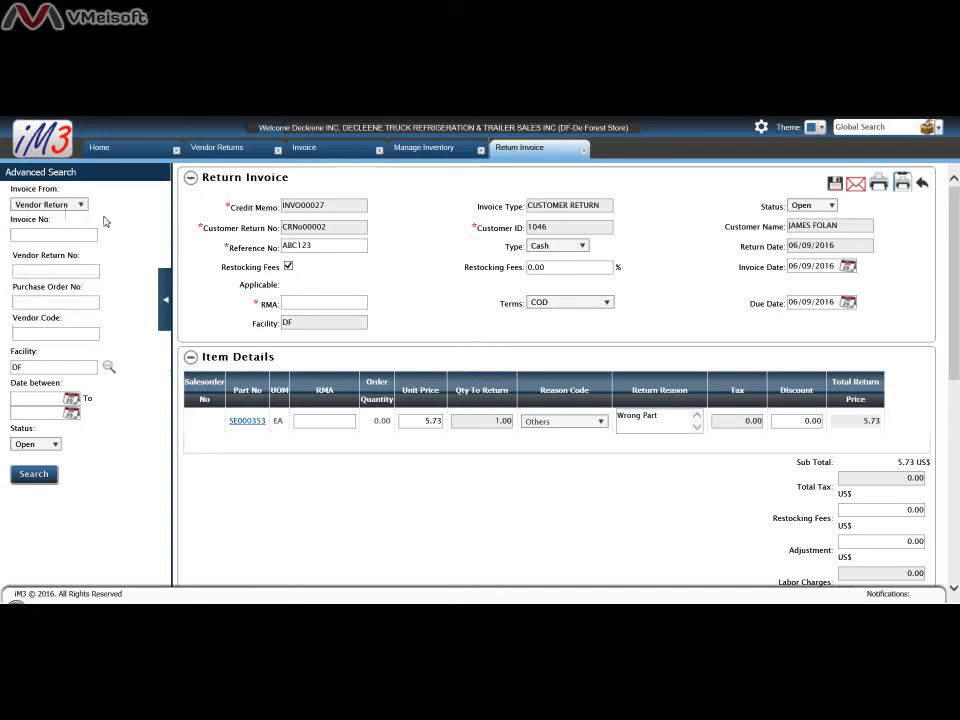
pyautogui.click(40, 444)
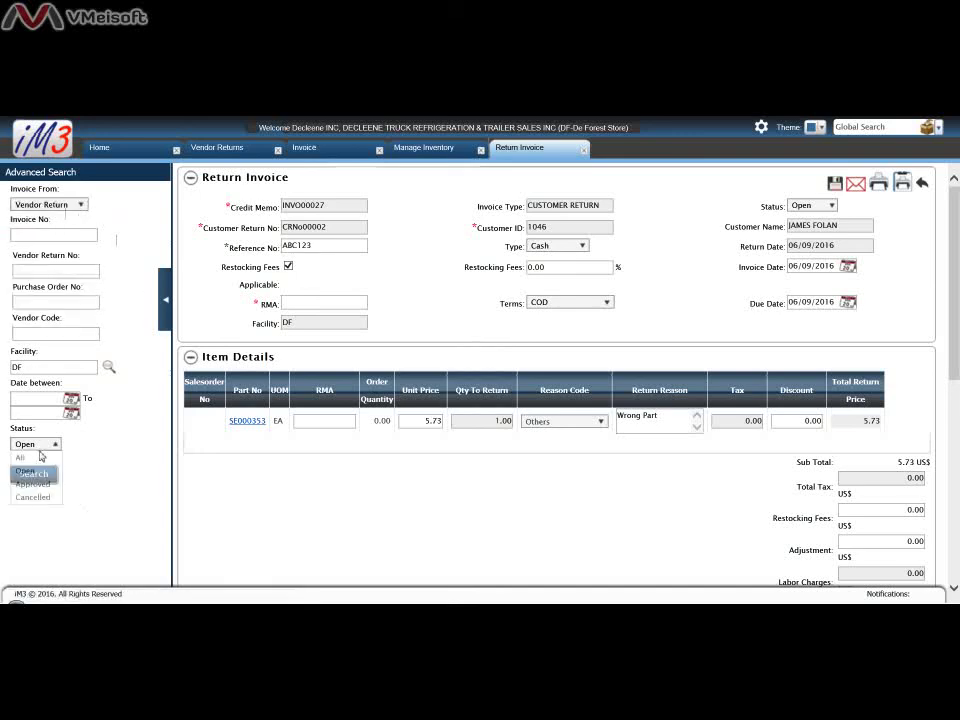
pyautogui.click(22, 456)
pyautogui.click(33, 476)
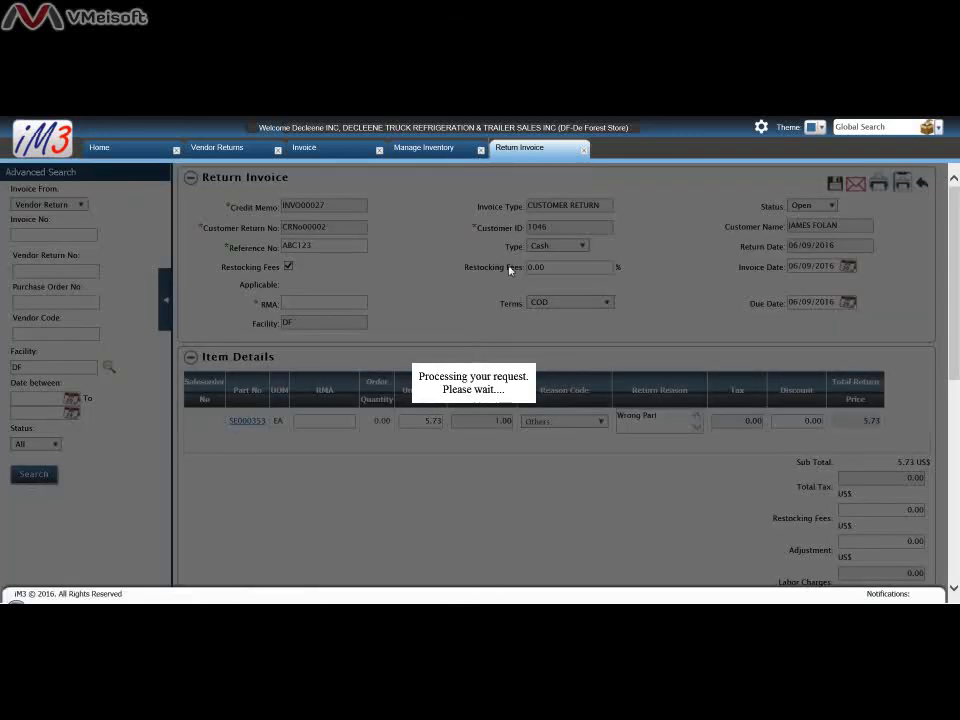